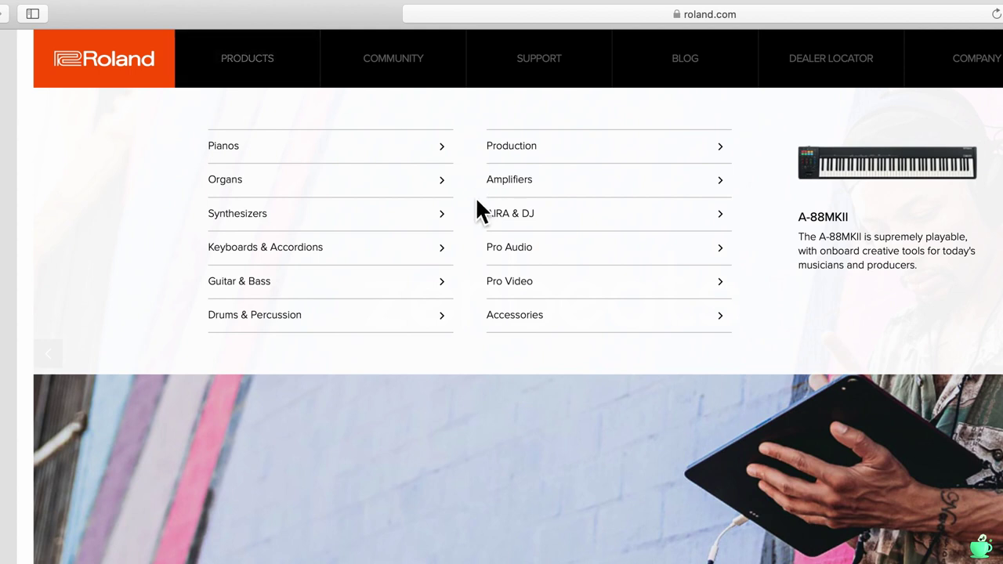
# Download the MC-101 Driver Ver.1.0.1 for macOS 10.15 from Roland's AIRA & DJ product pages
pyautogui.click(508, 218)
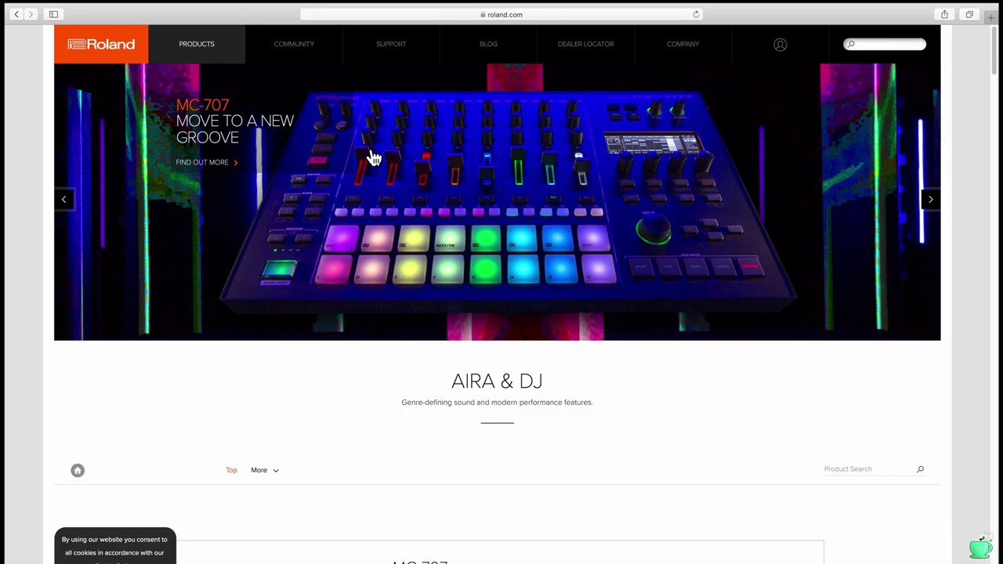
pyautogui.scroll(-5, 374, 157)
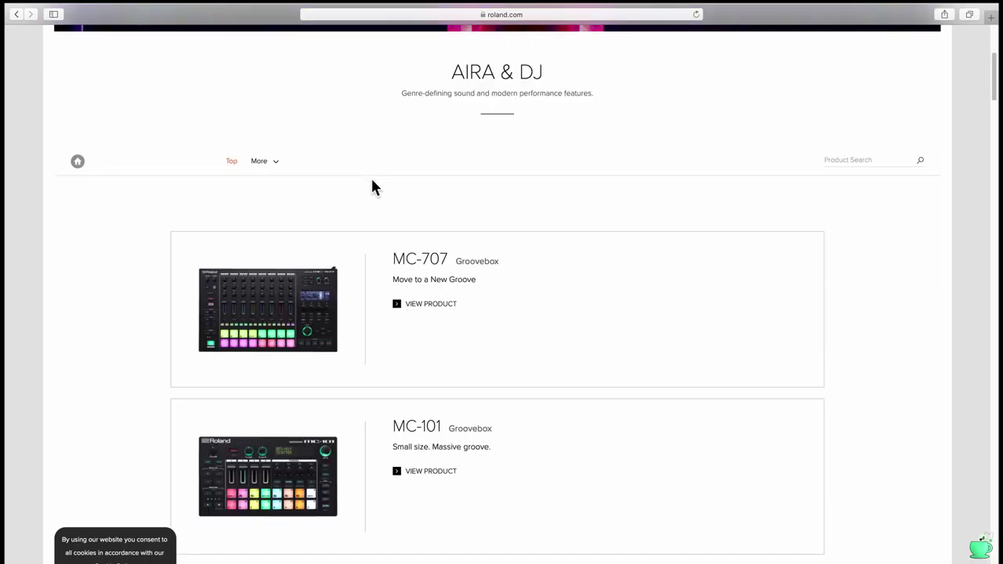
pyautogui.click(426, 473)
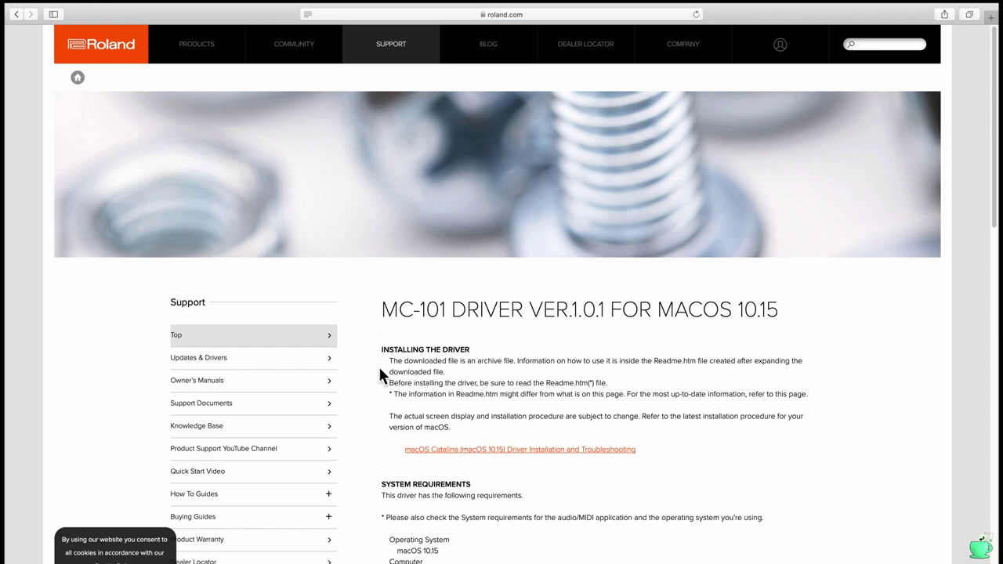
pyautogui.scroll(-5, 381, 375)
pyautogui.scroll(-1, 382, 374)
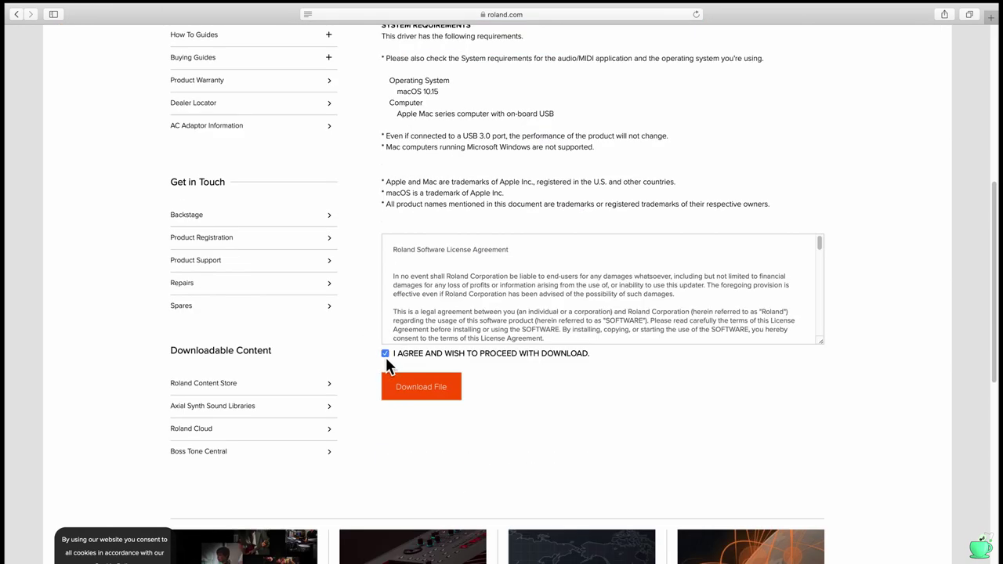
pyautogui.click(415, 403)
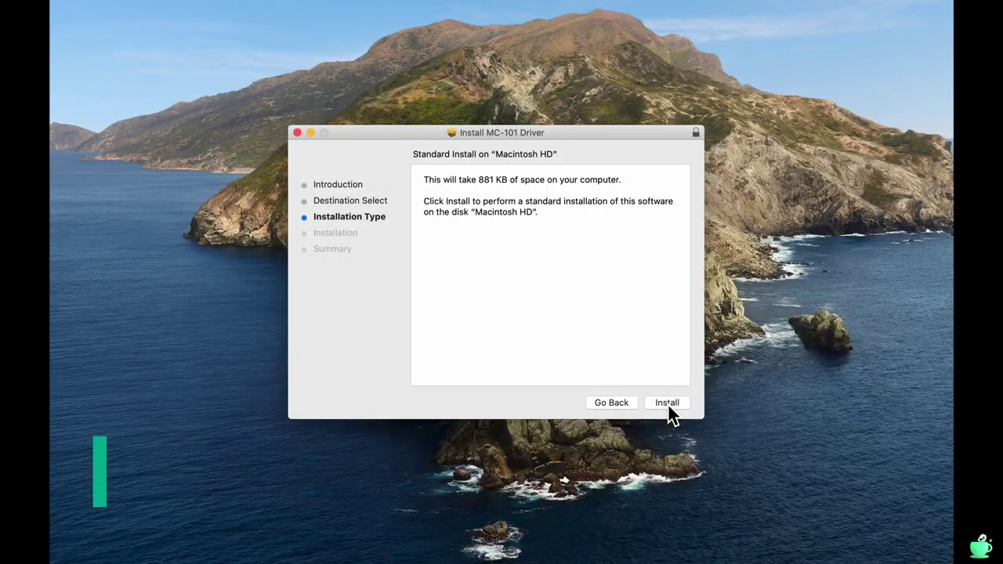
# Run the MC-101 Driver installer onto Macintosh HD, approving the authentication prompt
pyautogui.click(668, 403)
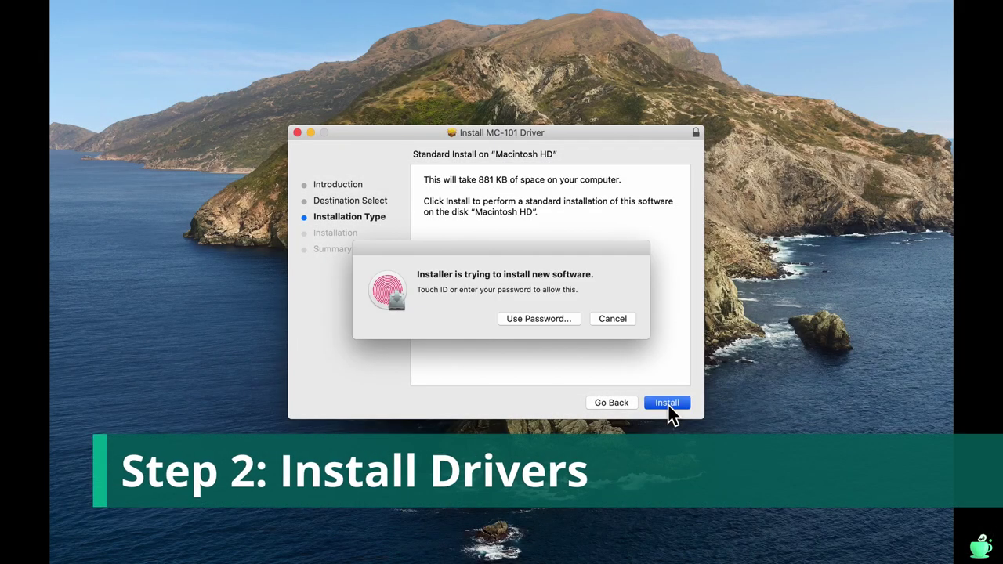
pyautogui.click(551, 208)
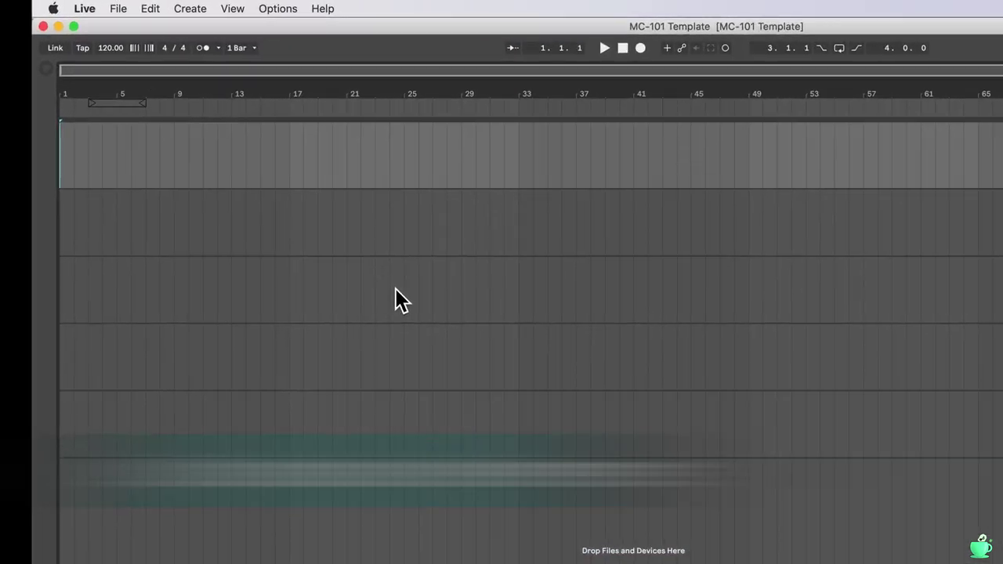
# Set Live's Audio preferences input device to MC-101 (10 In, 4 Out)
pyautogui.click(81, 14)
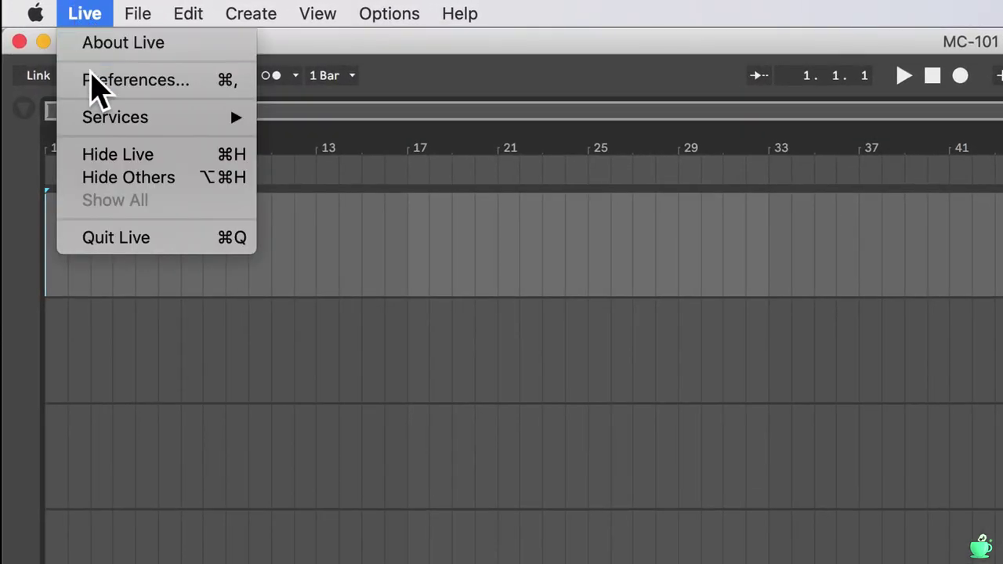
pyautogui.click(93, 81)
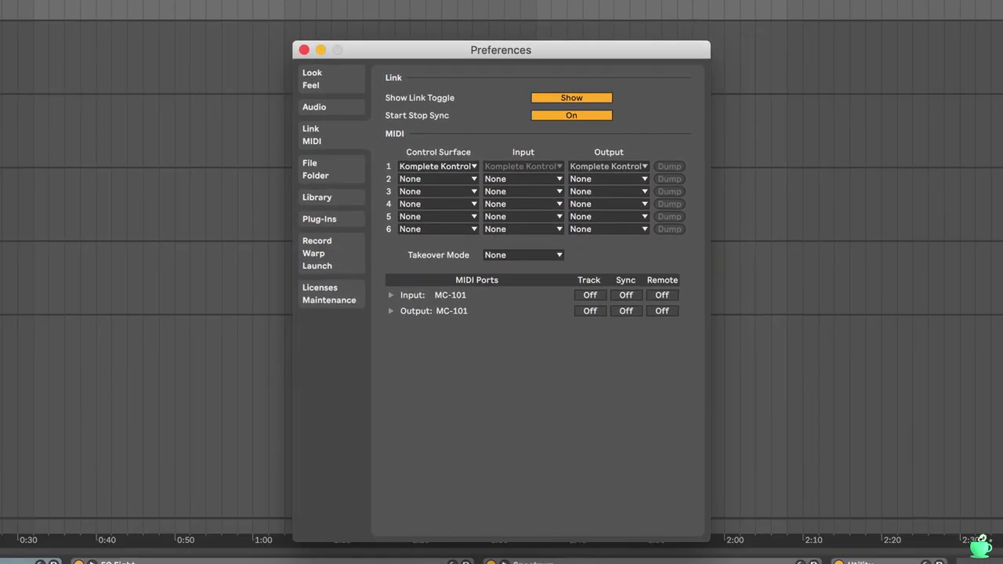
pyautogui.click(358, 108)
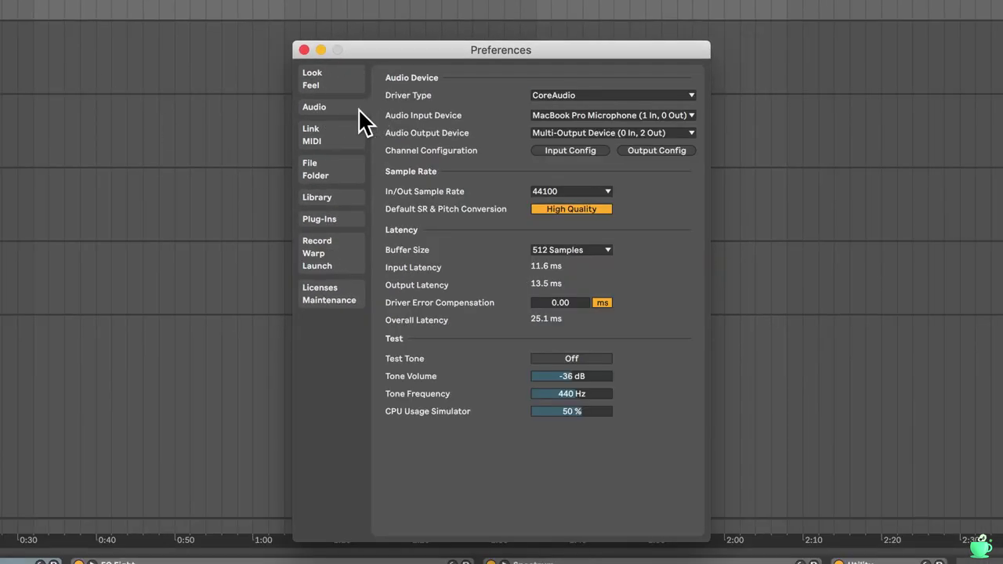
pyautogui.click(549, 117)
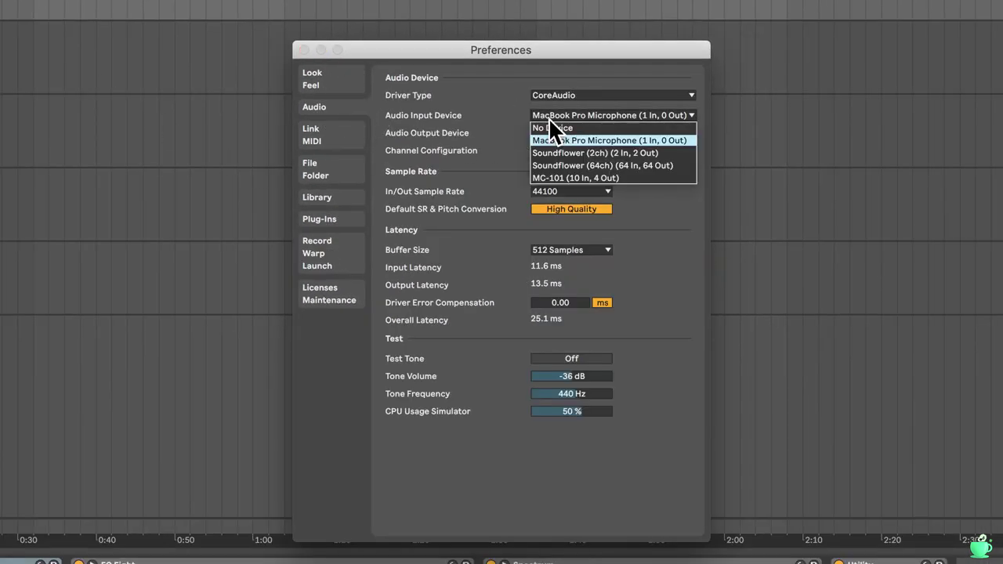
pyautogui.click(553, 177)
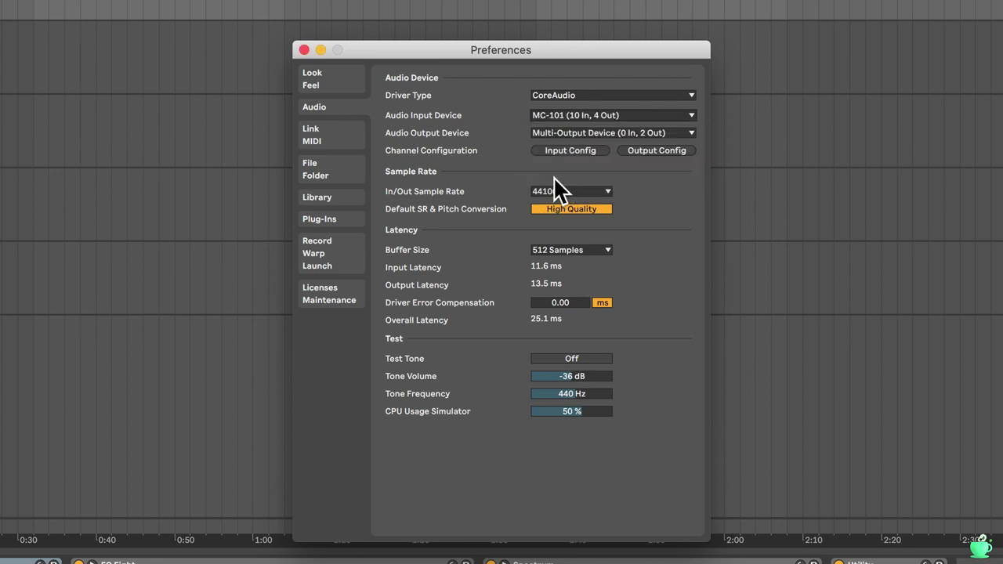
# Enable stereo input pairs 3/4, 5/6, 7/8 and 9/10 in Input Config
pyautogui.click(574, 154)
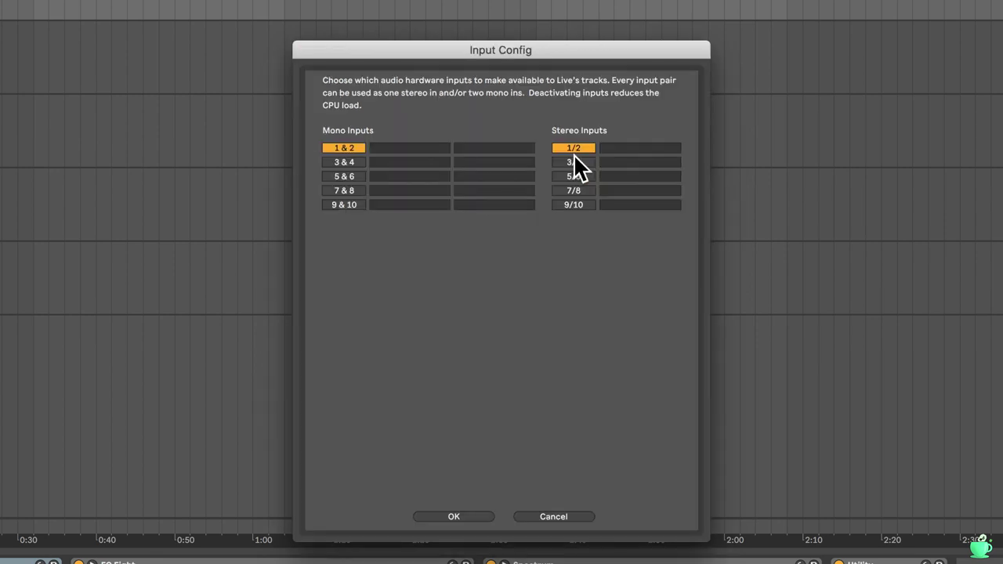
pyautogui.click(584, 163)
pyautogui.click(584, 192)
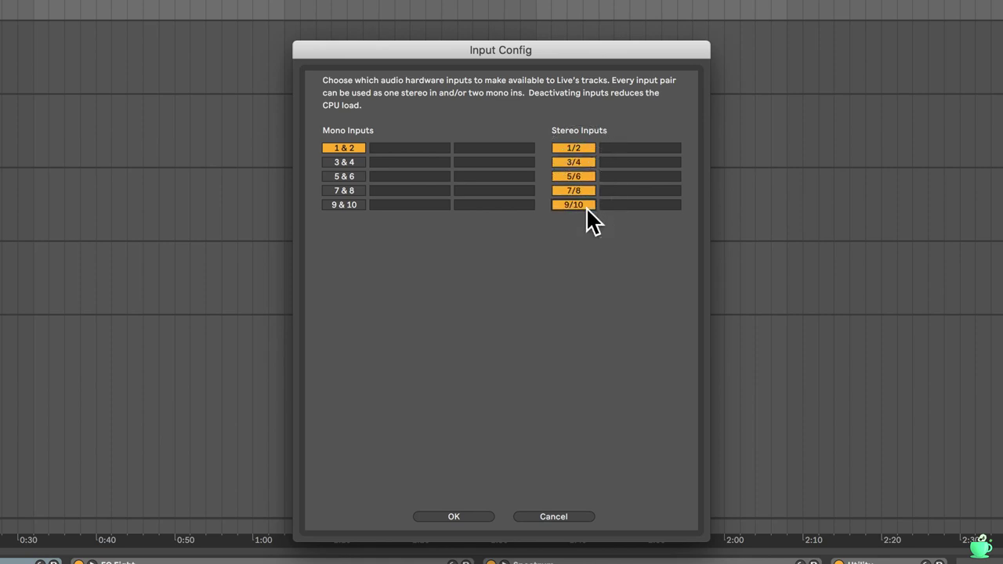
pyautogui.click(459, 519)
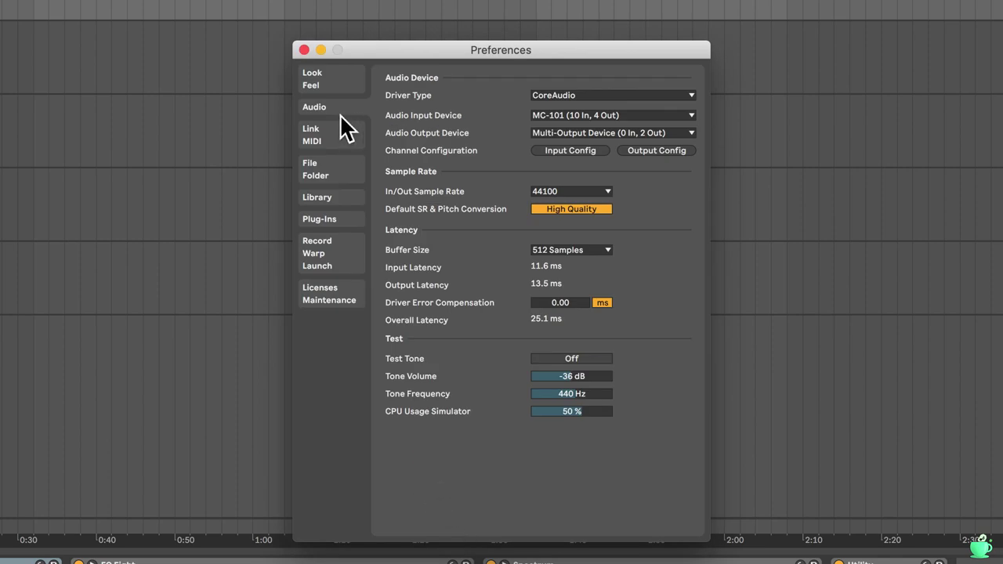
# Turn on Sync for the MC-101 MIDI input under Link/MIDI and close Preferences
pyautogui.click(338, 134)
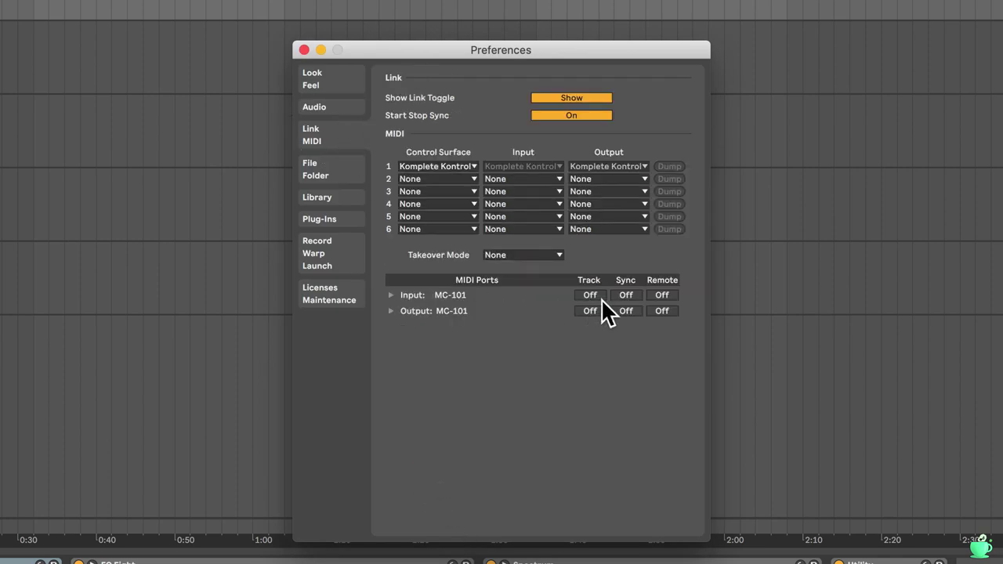
pyautogui.click(627, 296)
pyautogui.click(304, 50)
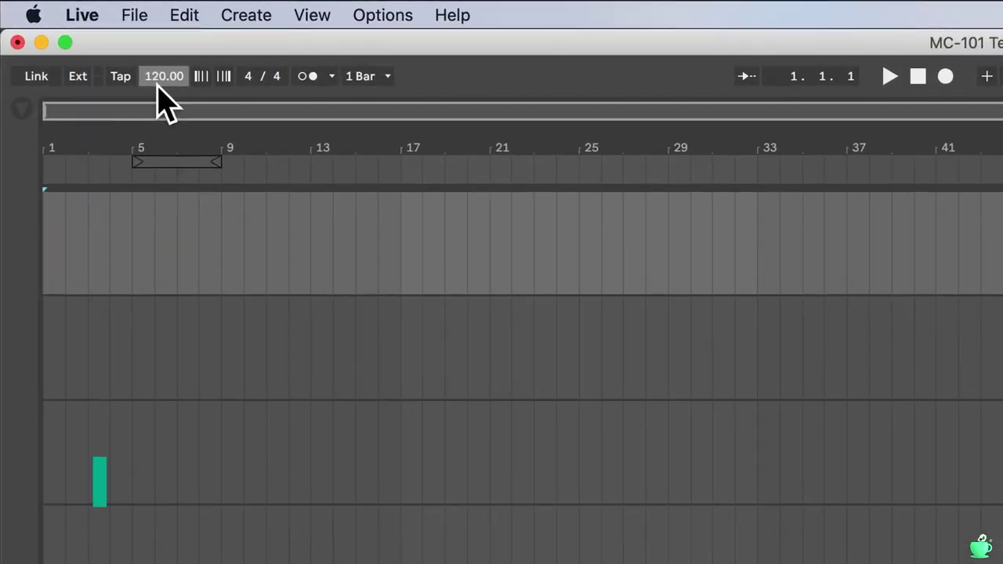
# Enter 85 in the control bar's tempo field
pyautogui.write('8')
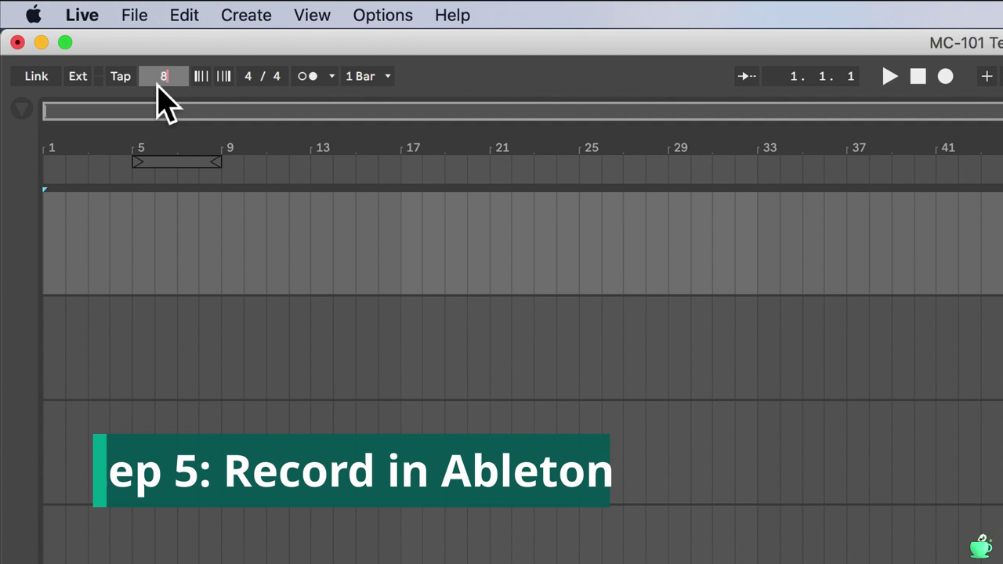
pyautogui.write('5')
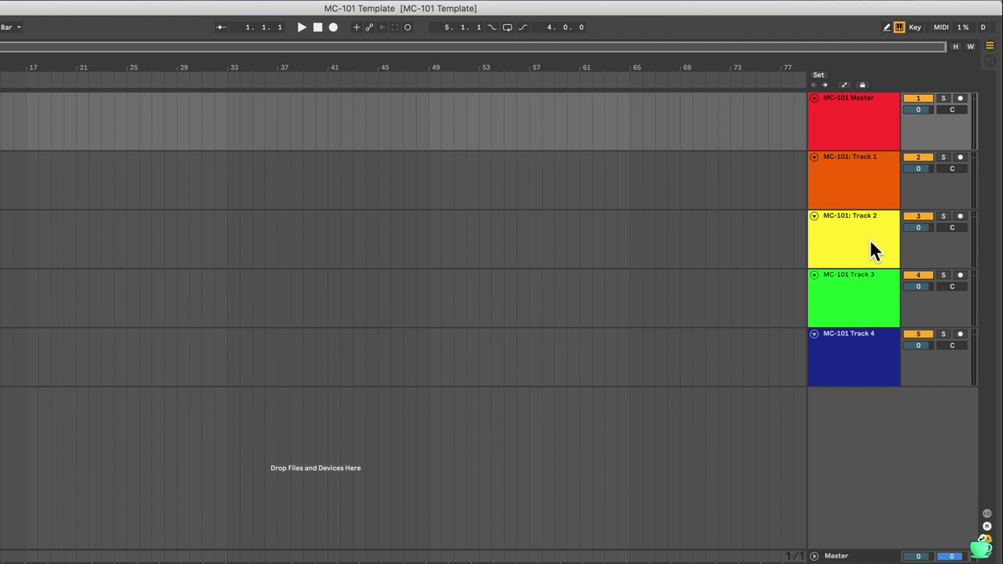
# Route Master and Tracks 1–4 from inputs 1/2, 3/4, 5/6, 7/8 and 9/10
pyautogui.click(988, 518)
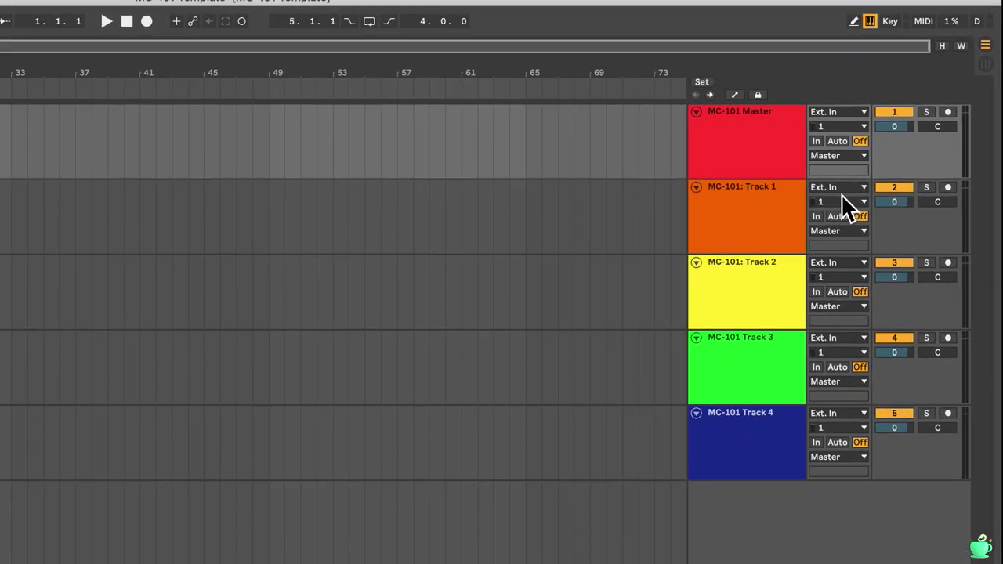
pyautogui.click(826, 145)
pyautogui.click(822, 156)
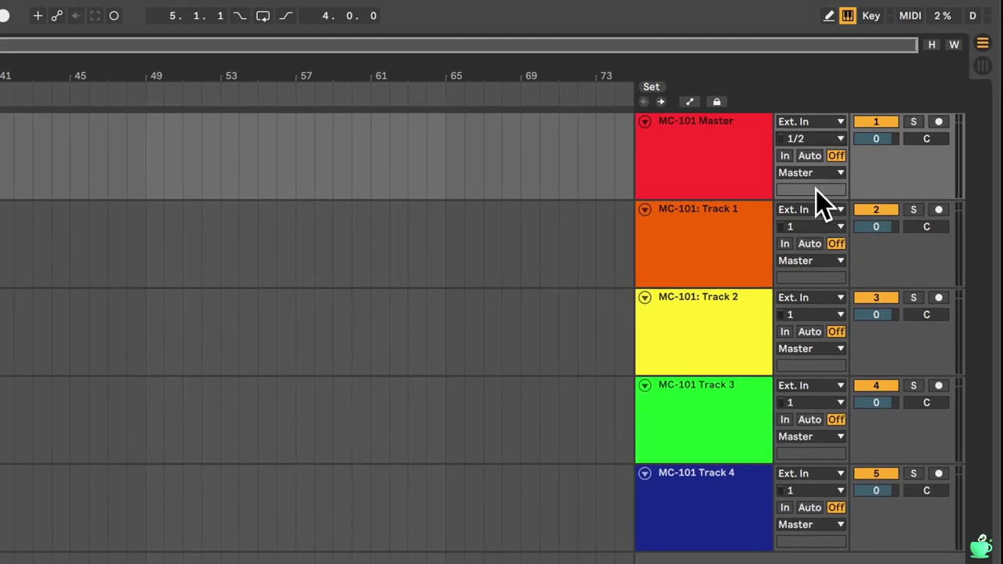
pyautogui.click(815, 232)
pyautogui.click(816, 261)
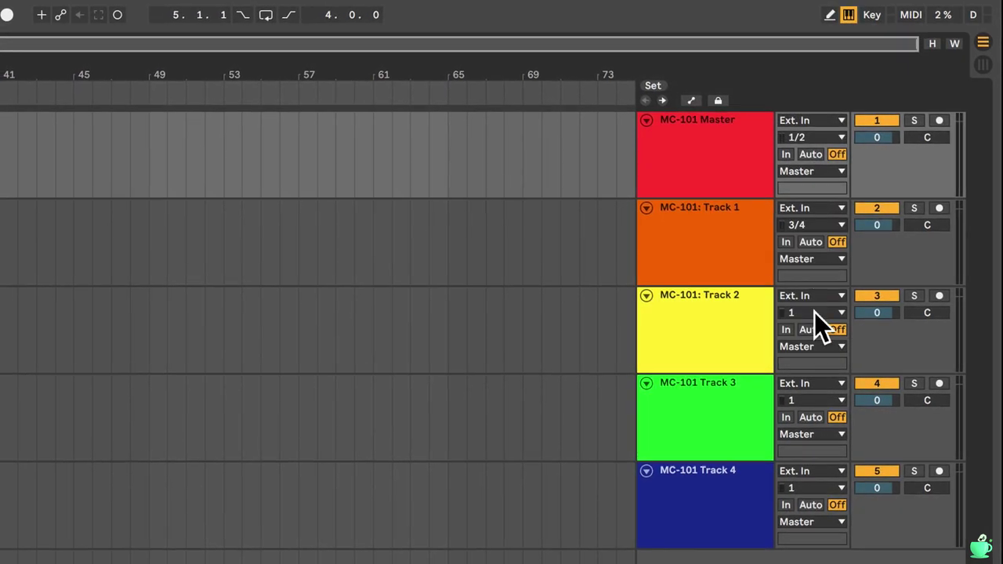
pyautogui.click(815, 312)
pyautogui.click(816, 359)
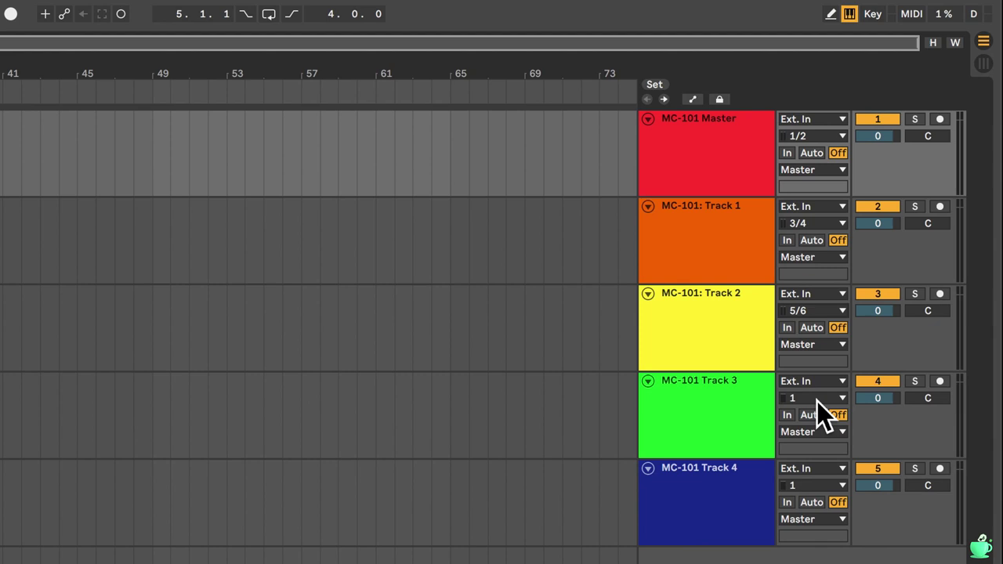
pyautogui.click(818, 400)
pyautogui.click(821, 459)
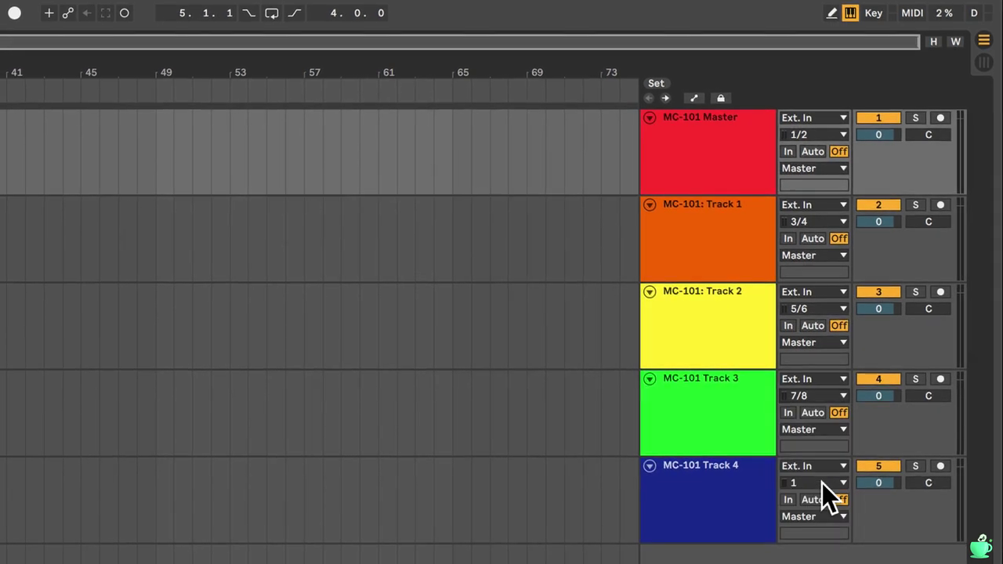
pyautogui.click(822, 484)
pyautogui.click(823, 556)
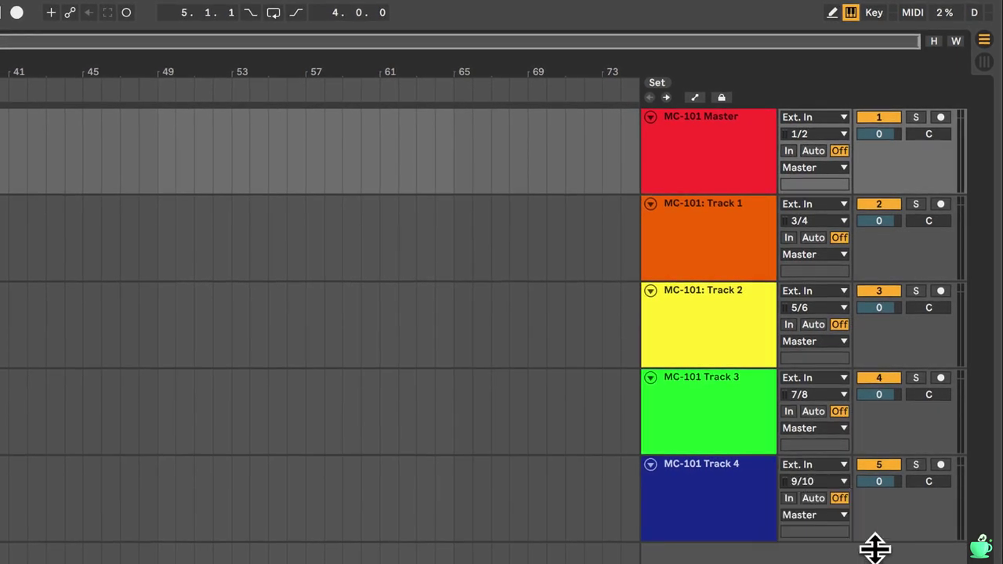
# Arm all five tracks for recording and set Master monitoring to Auto
pyautogui.click(941, 118)
pyautogui.click(943, 206)
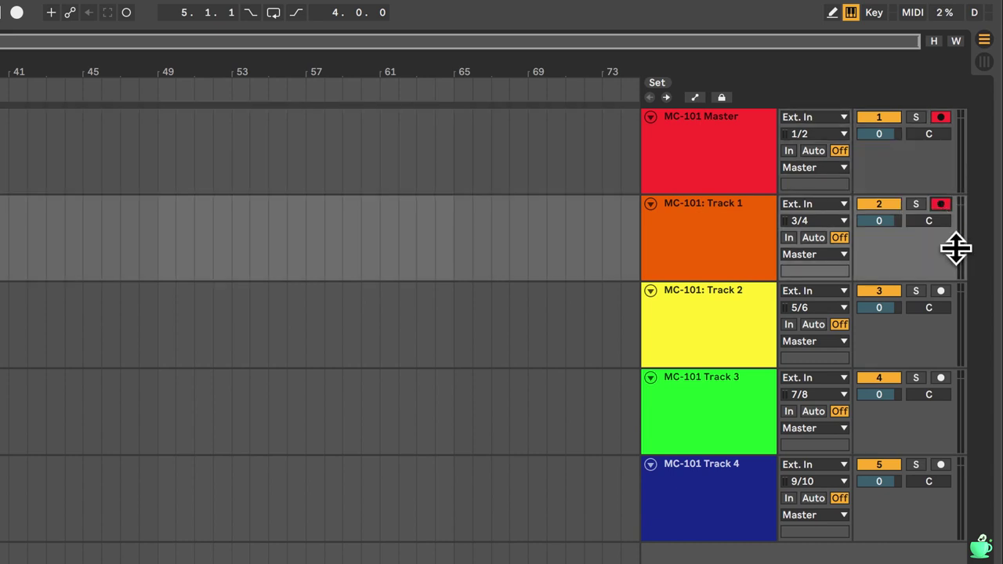
pyautogui.click(942, 291)
pyautogui.click(950, 380)
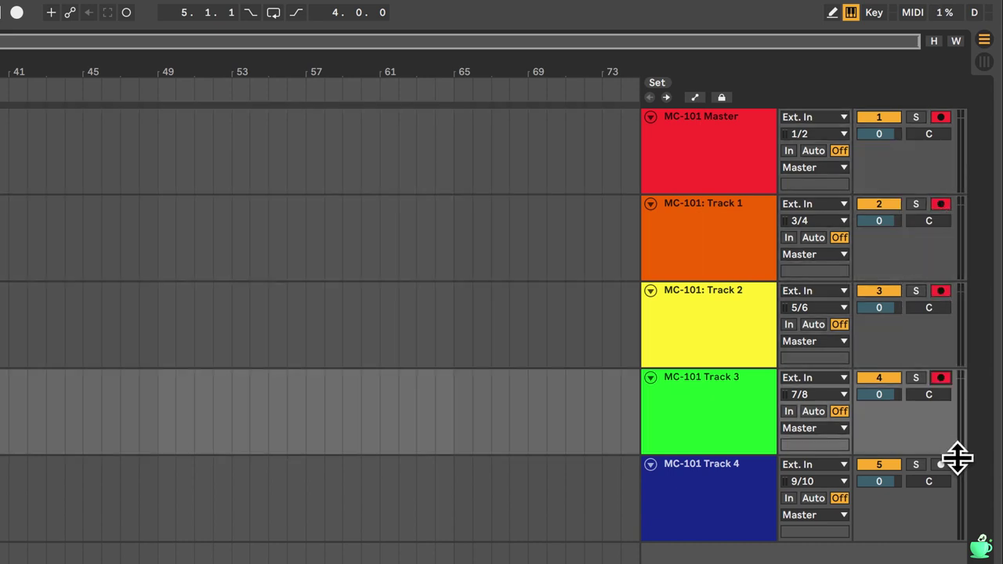
pyautogui.click(948, 464)
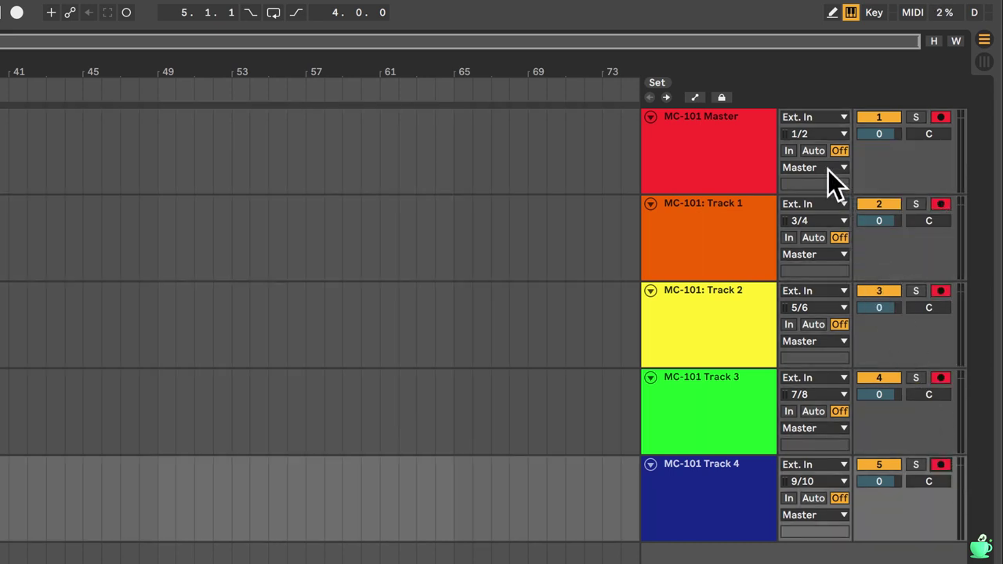
pyautogui.click(815, 150)
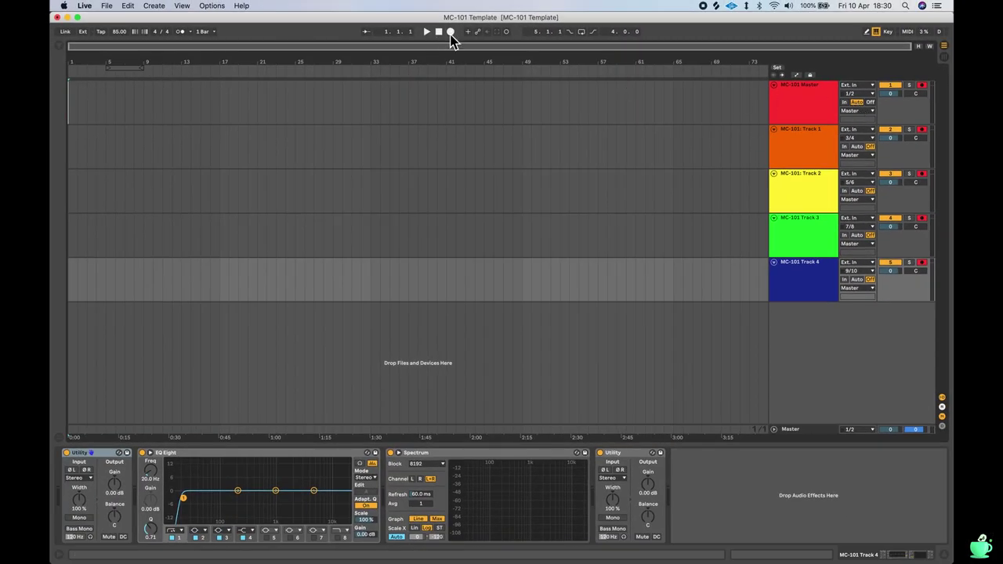
# Start arrangement recording on the five armed MC-101 tracks, capturing about eight bars
pyautogui.click(450, 33)
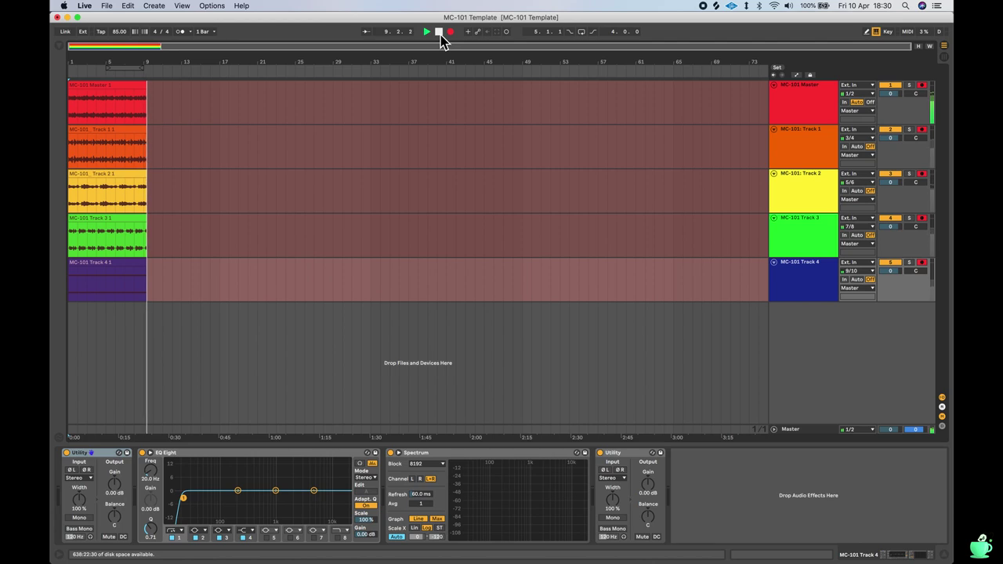
# Stop recording, loop bars 5 to 9, and start playback
pyautogui.click(440, 32)
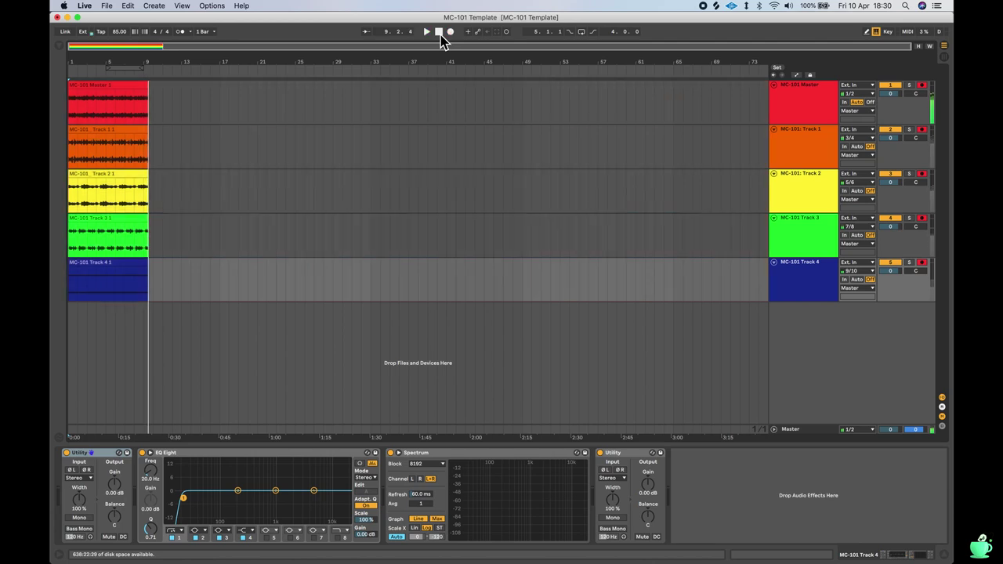
pyautogui.click(582, 32)
pyautogui.click(126, 73)
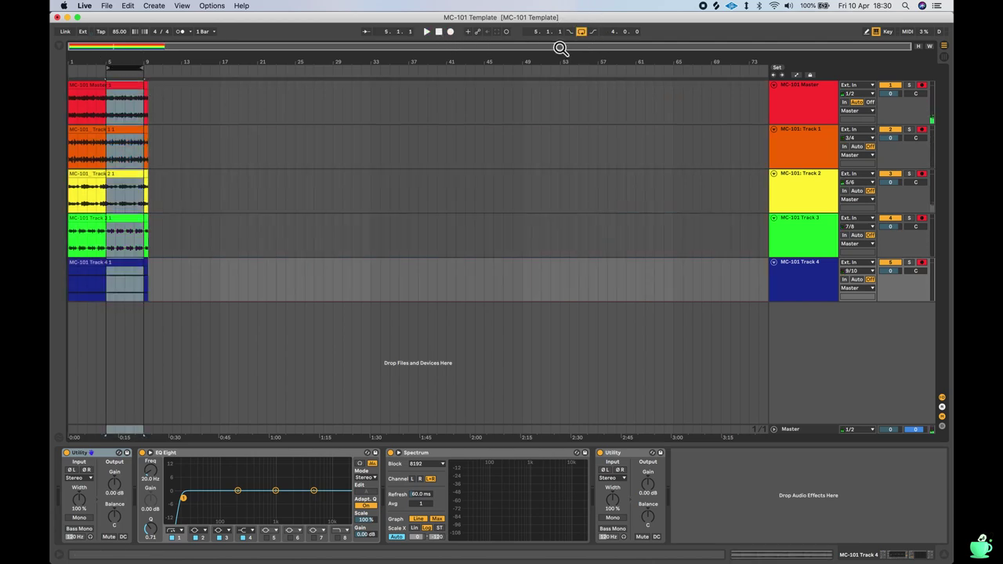
pyautogui.click(427, 32)
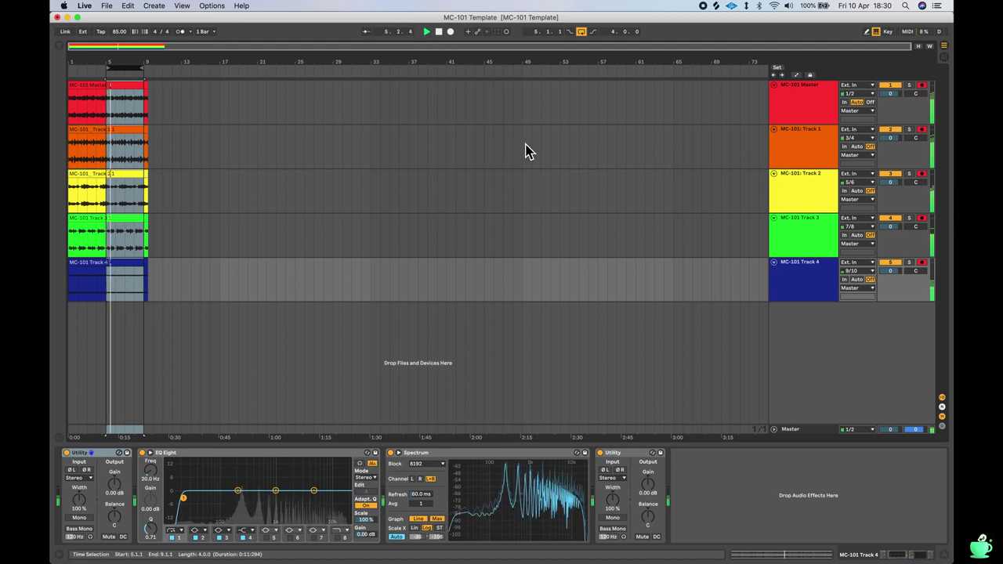
# Solo Master, Track 1, Track 2, Track 3, then Master again during playback
pyautogui.click(909, 84)
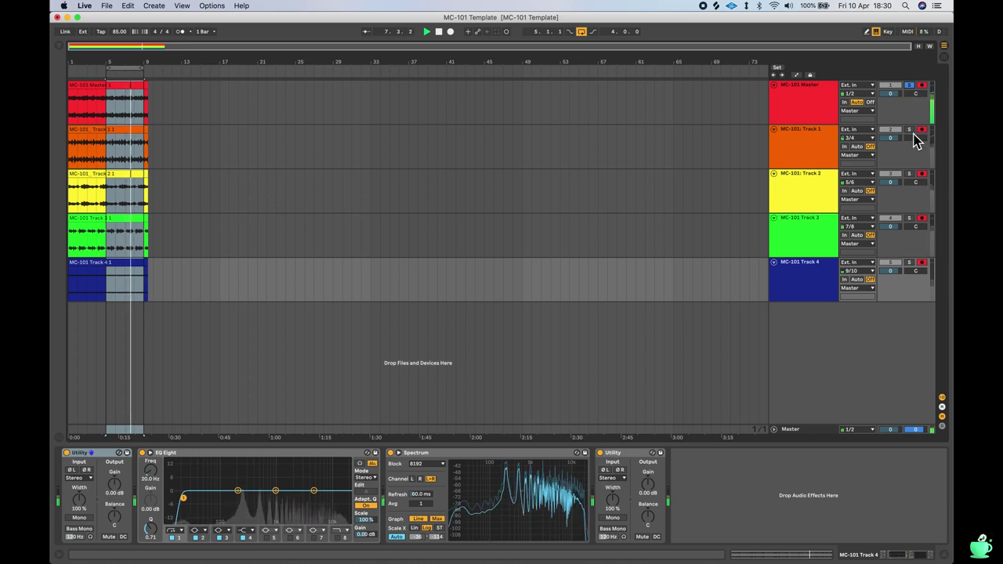
pyautogui.click(911, 130)
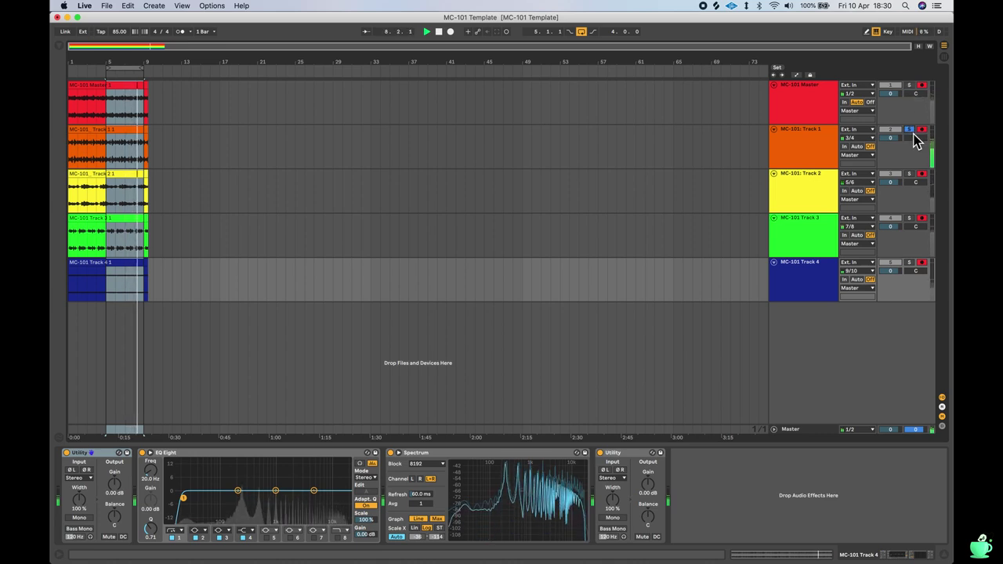
pyautogui.click(911, 176)
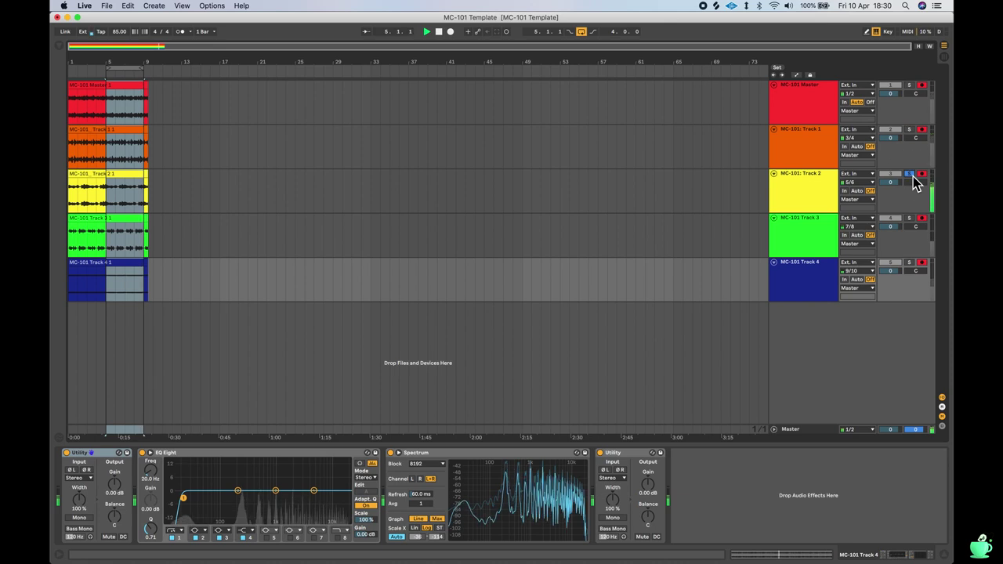
pyautogui.click(913, 222)
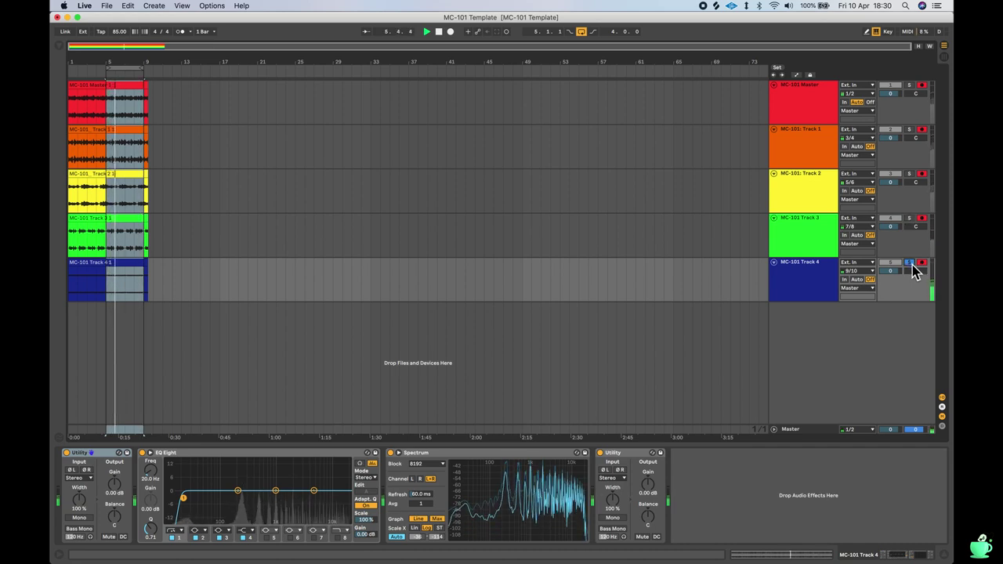
pyautogui.click(910, 85)
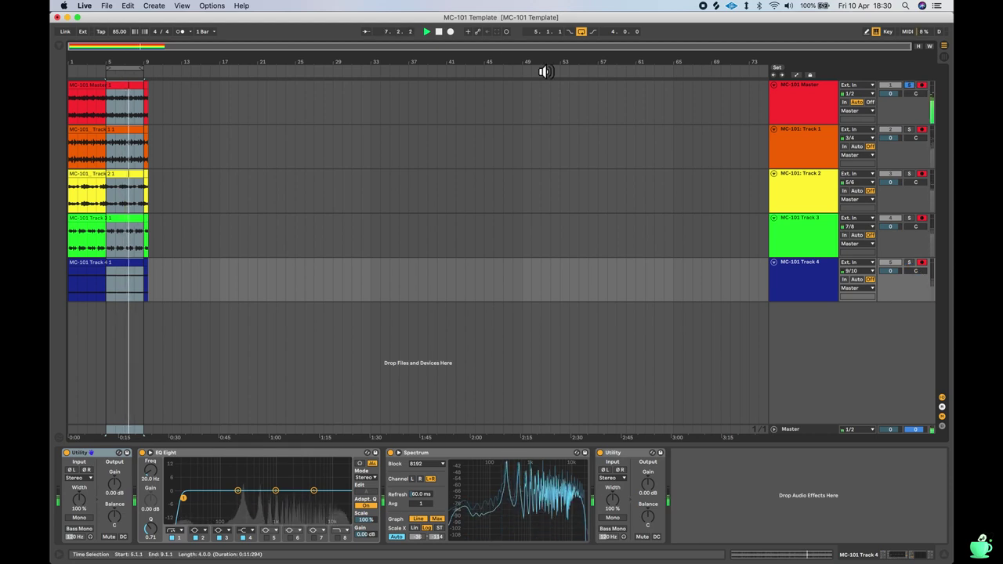